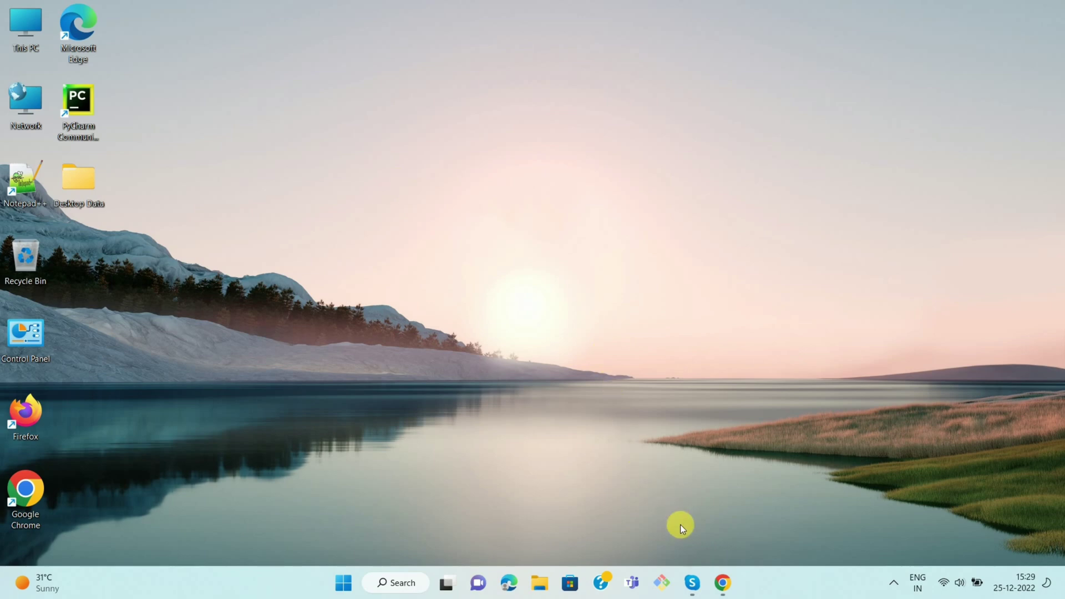
- Launch Skype, enter the account email and continue to the enter-code prompt
click(692, 582)
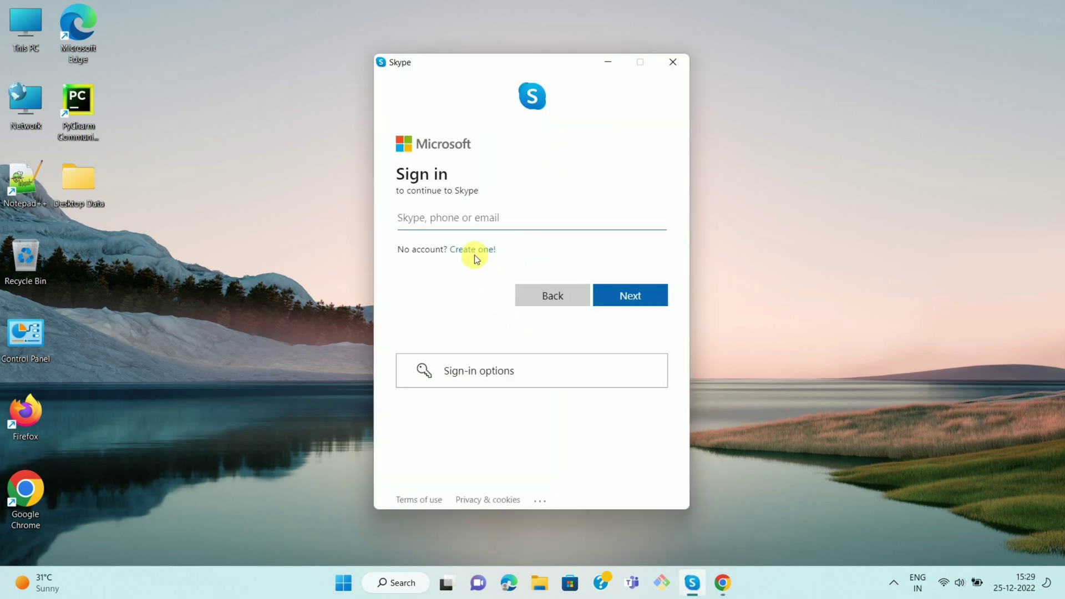
click(460, 223)
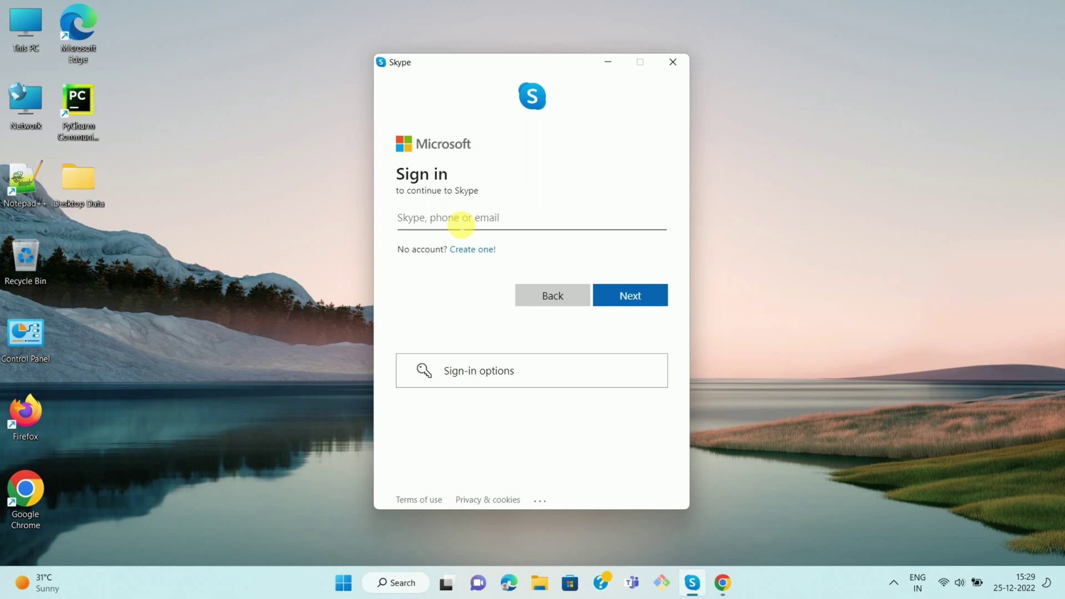
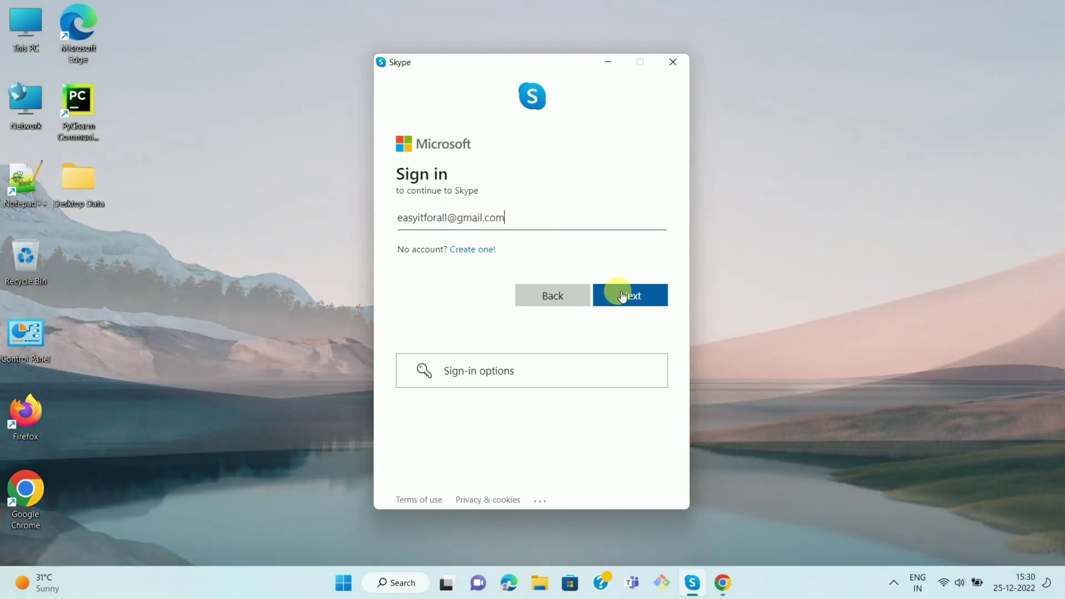
click(616, 295)
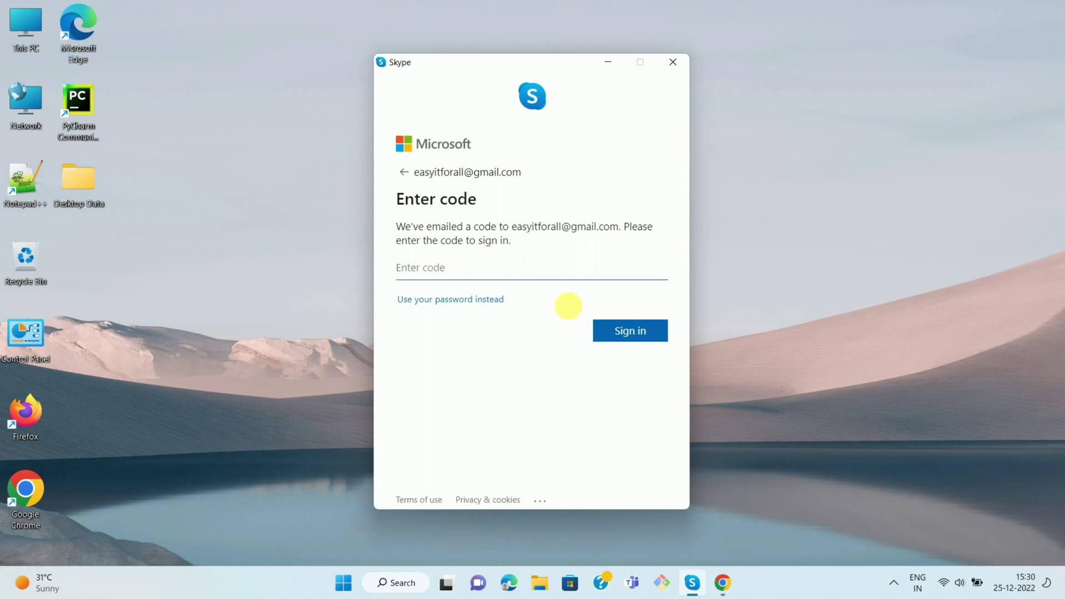
click(722, 583)
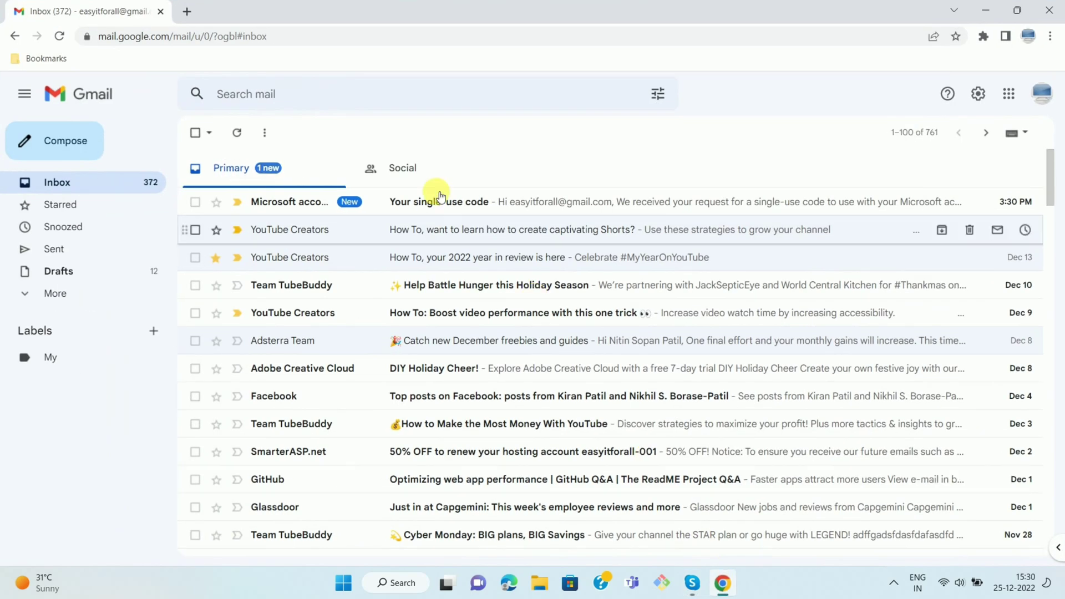
click(410, 200)
double_click(344, 298)
key(ctrl+c)
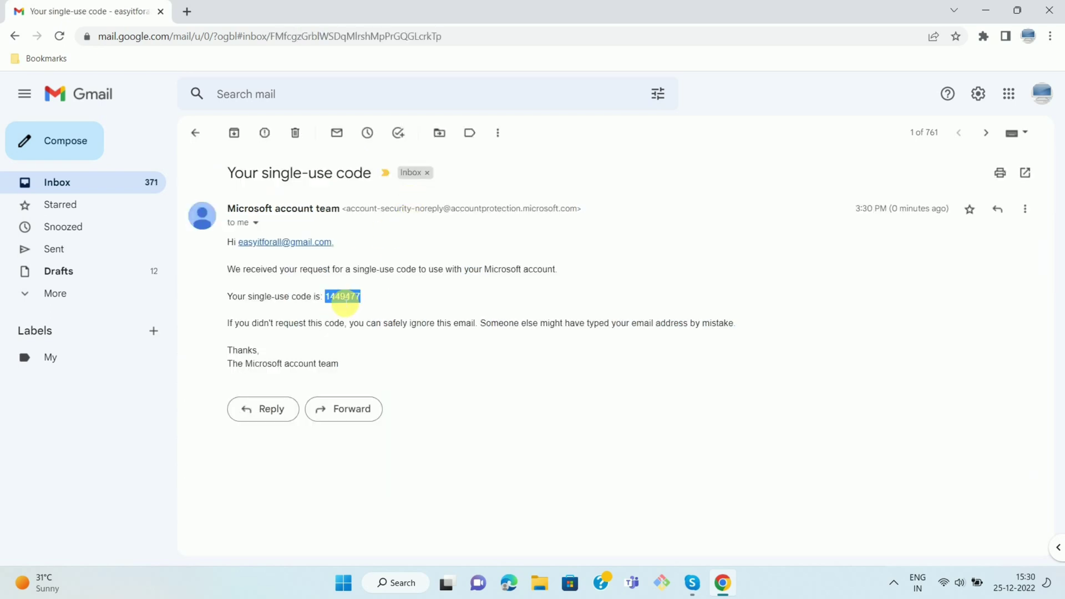
key(alt+Tab)
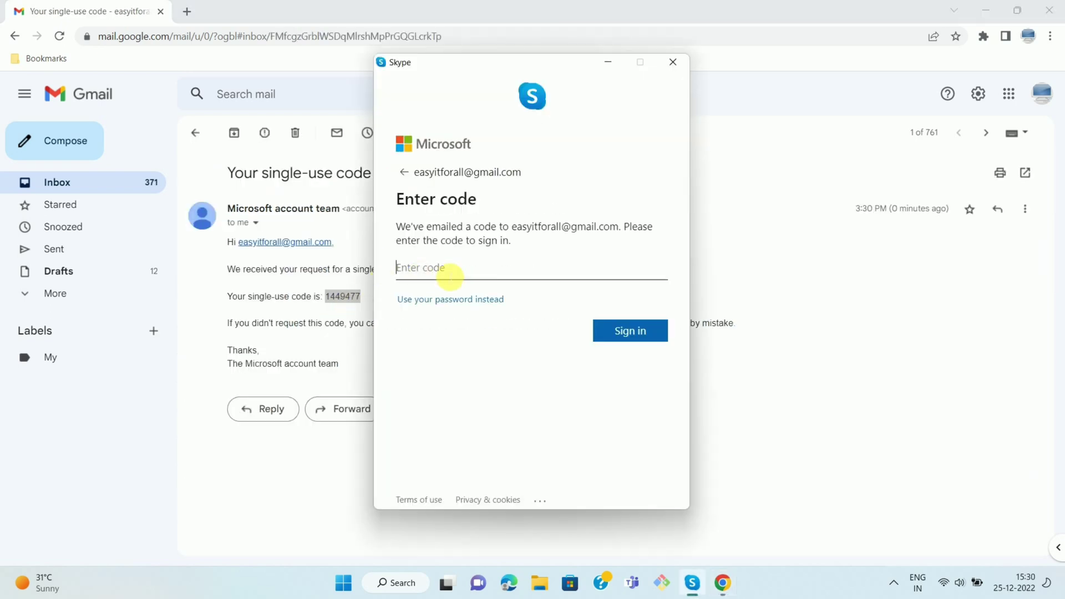
click(460, 273)
key(ctrl+v)
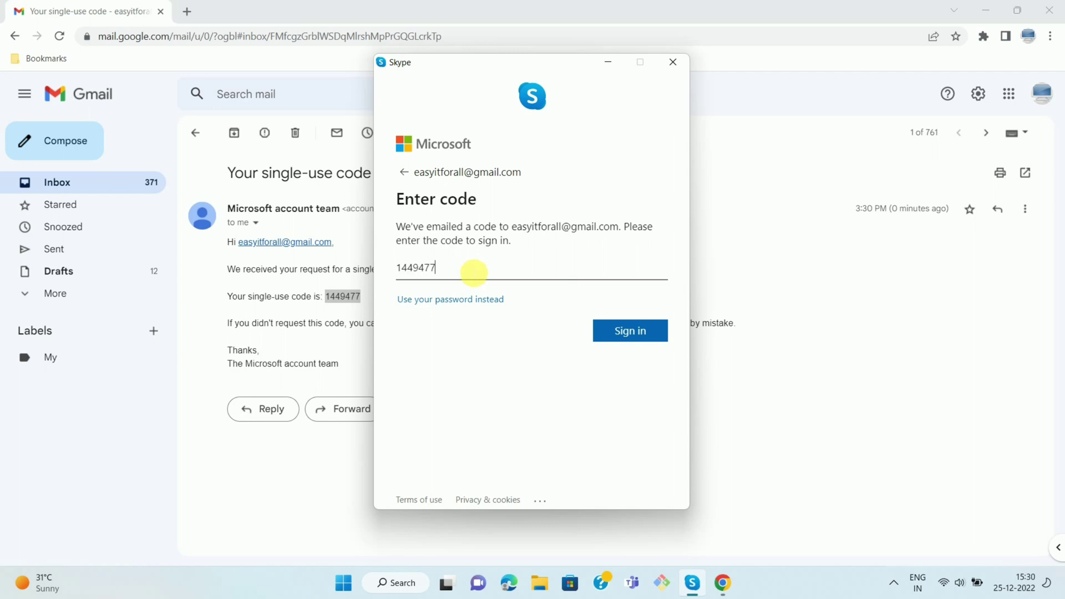
click(622, 332)
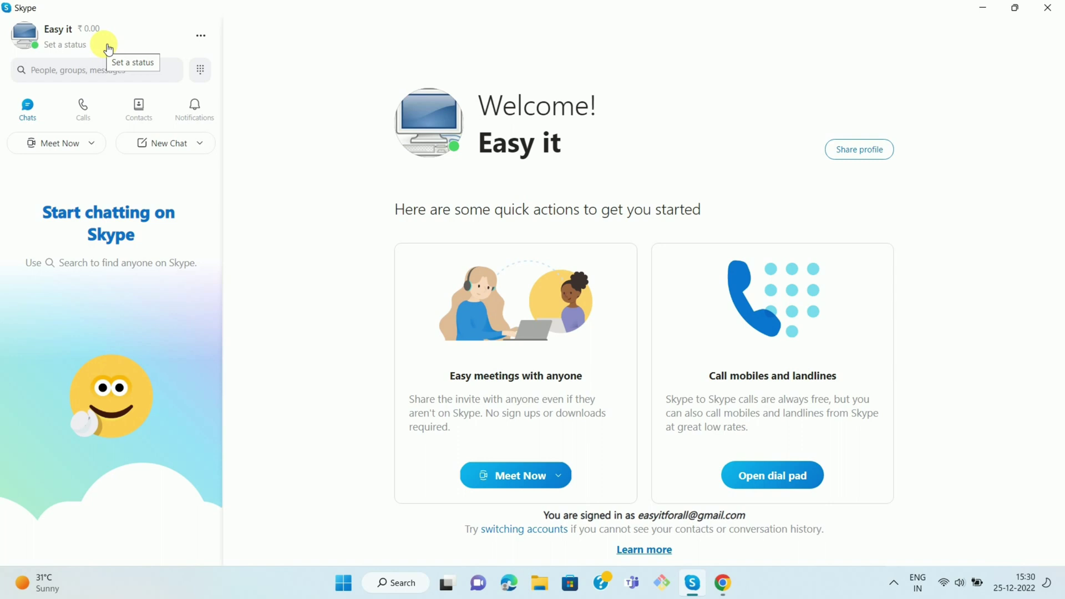
- Open the account menu from the avatar at the top left
click(26, 35)
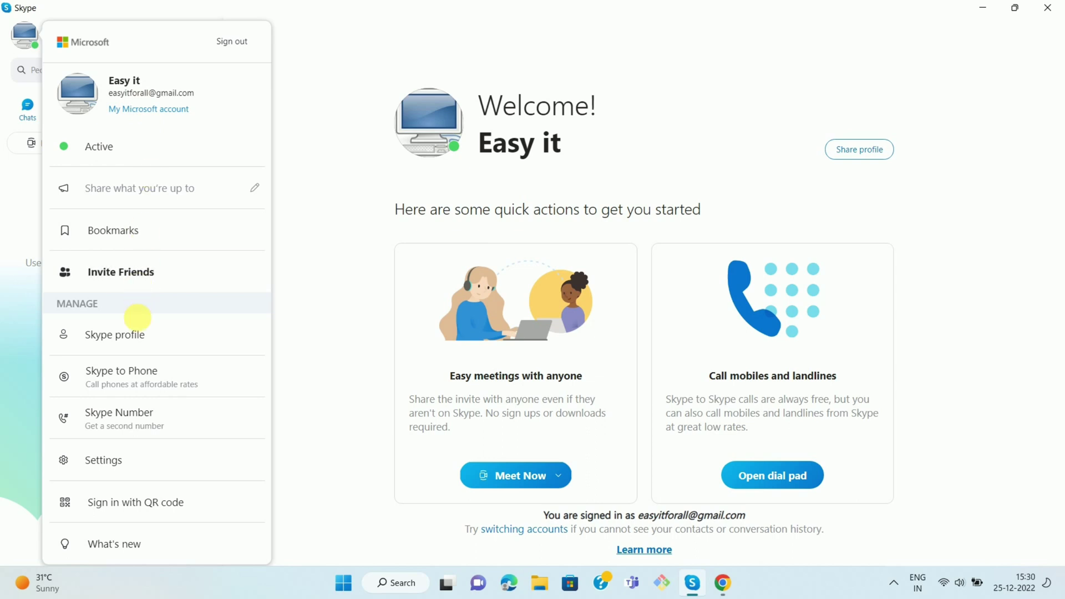
- Open the Skype profile panel and copy the Skype Name (live:…) to the clipboard
click(130, 339)
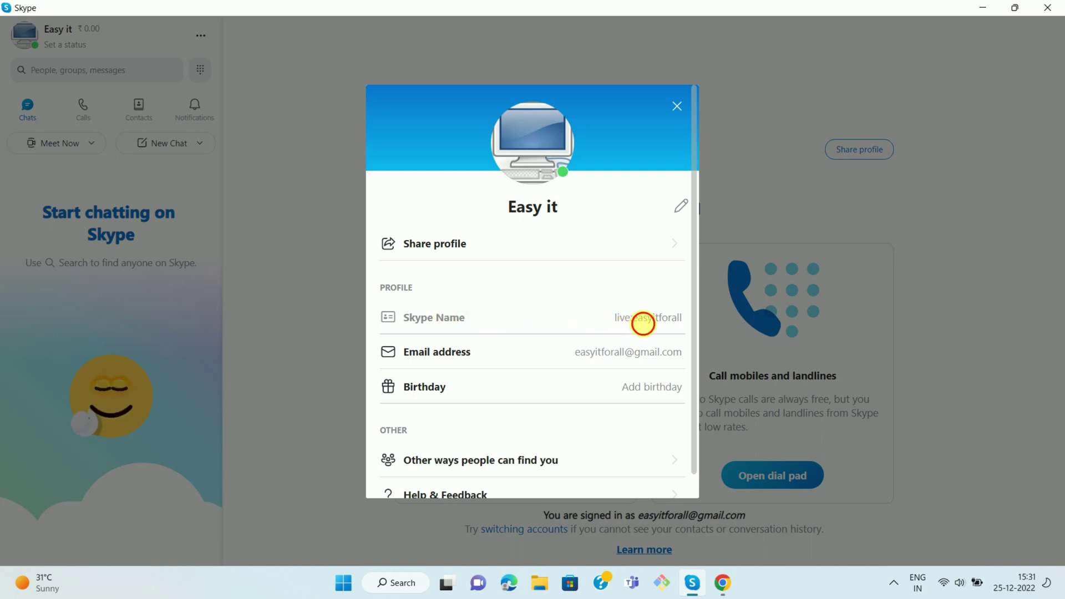
right_click(647, 327)
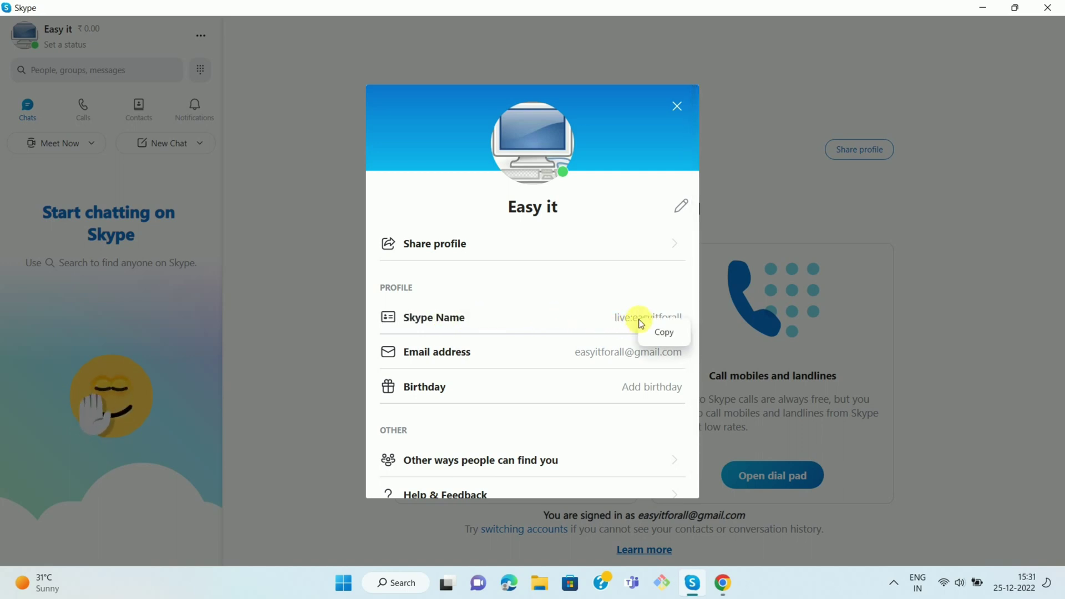
click(664, 334)
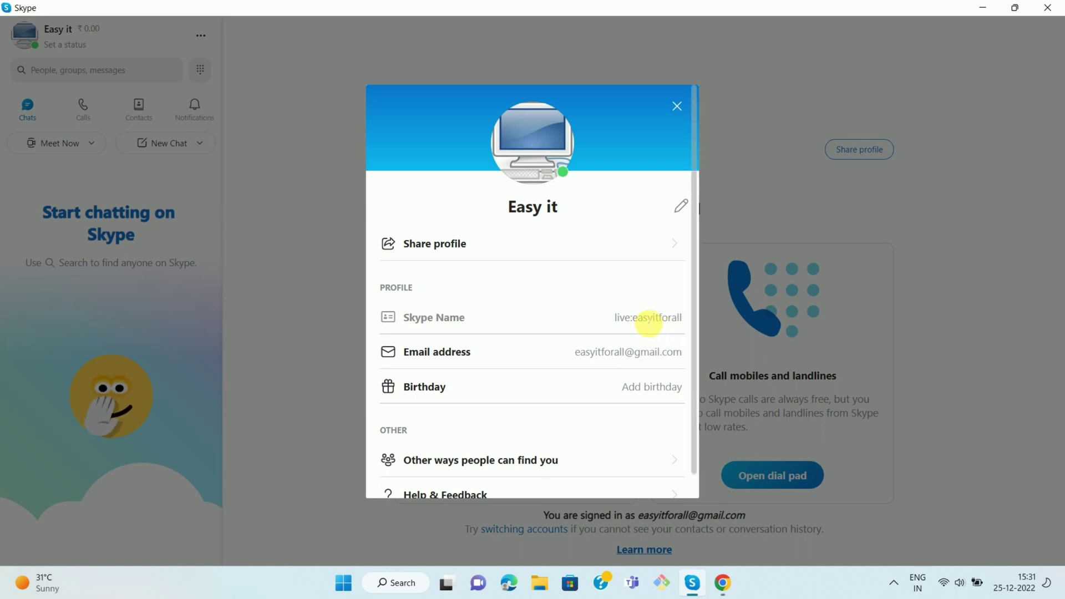